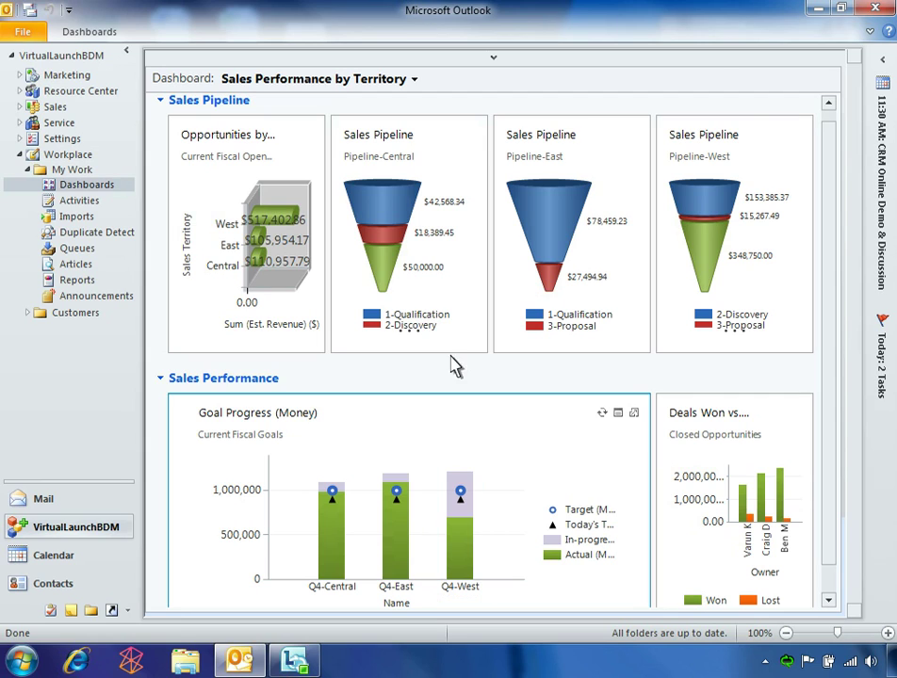
pyautogui.moveTo(455, 544)
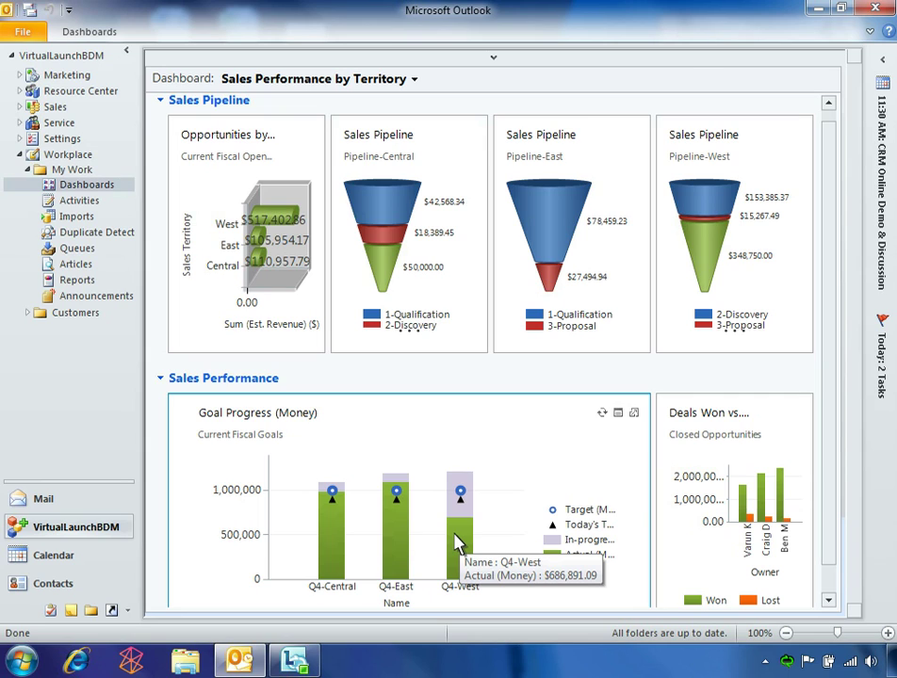
pyautogui.moveTo(462, 497)
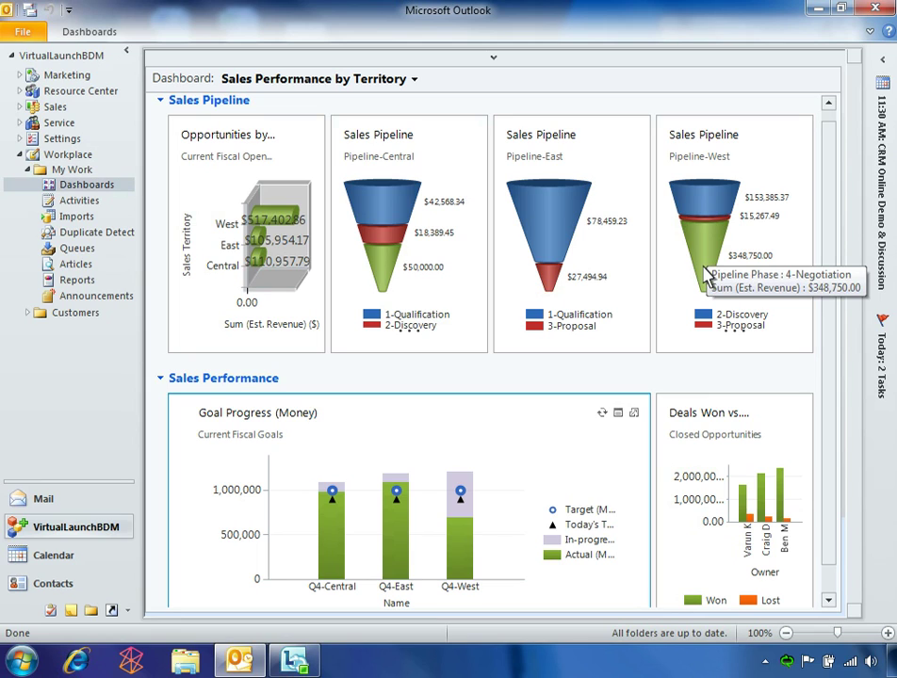
# - Switch the Outlook CRM dashboard to West Region Sales
pyautogui.click(424, 90)
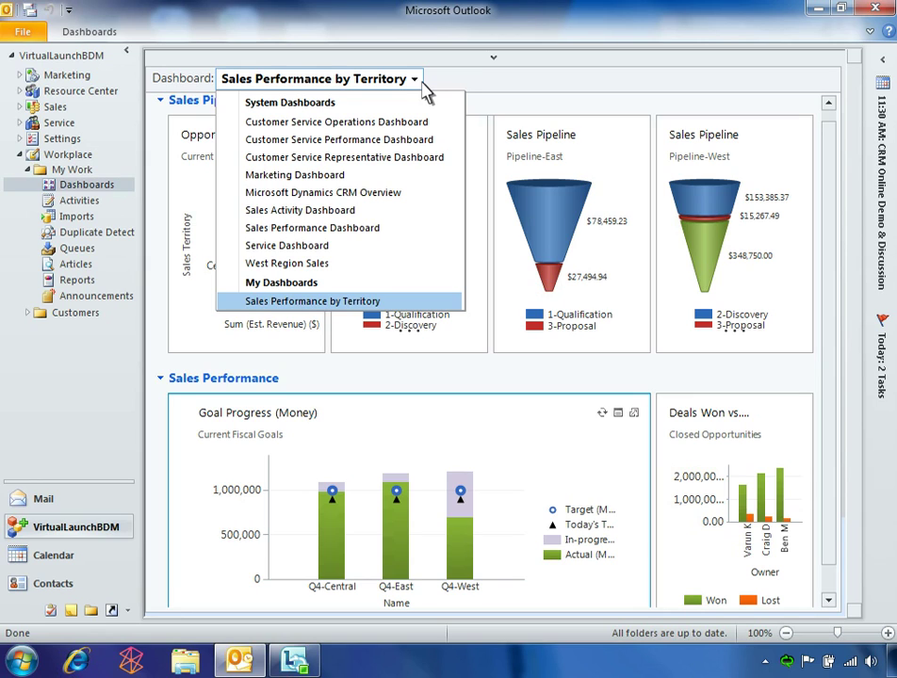
pyautogui.click(393, 268)
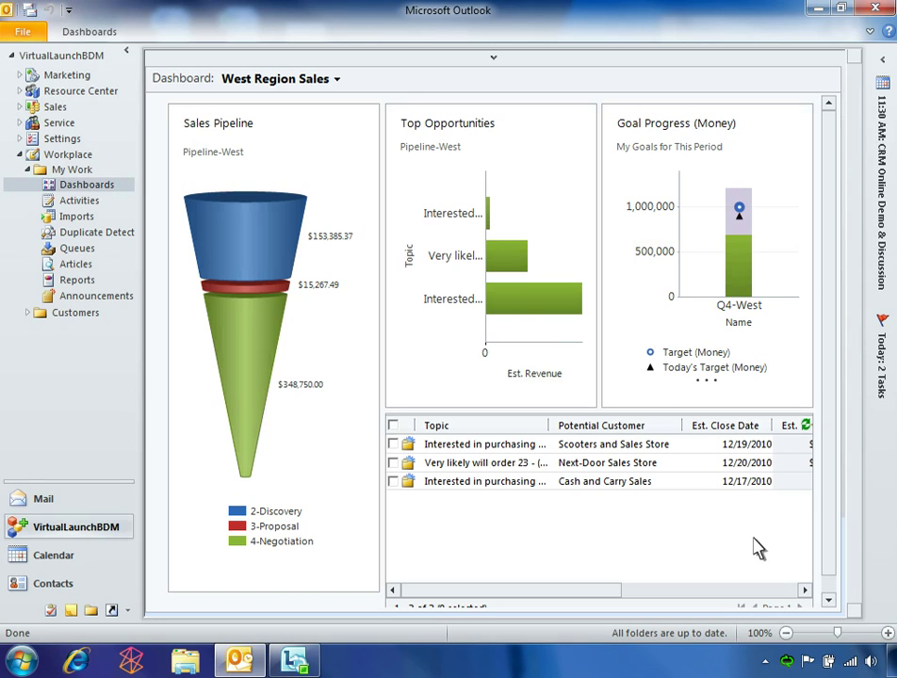
# - Scroll the West opportunities grid to the revenue, phase, owner and manager columns and show the manager's contact card
pyautogui.click(774, 592)
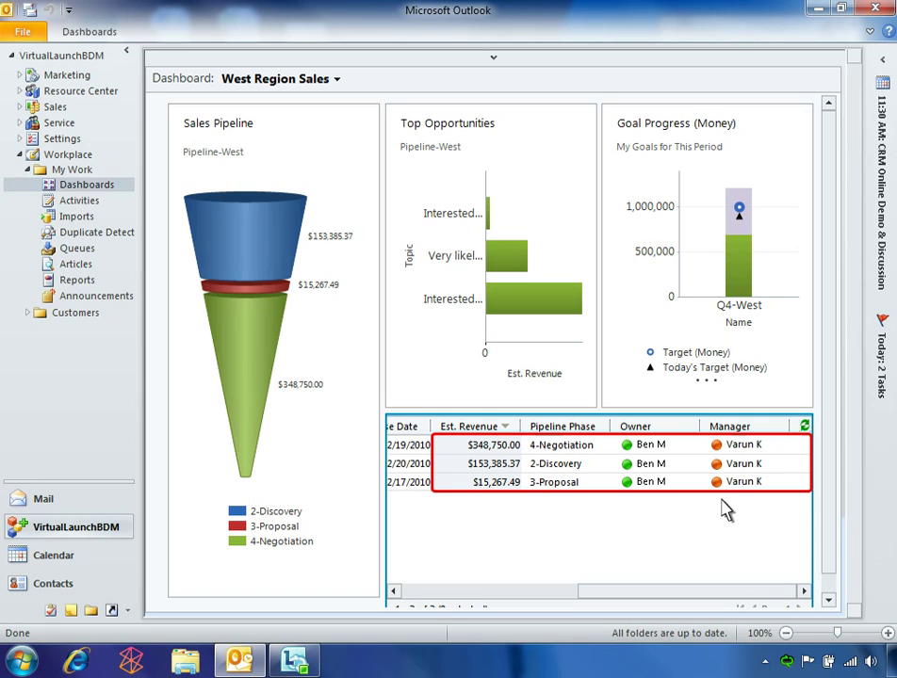
pyautogui.moveTo(716, 453)
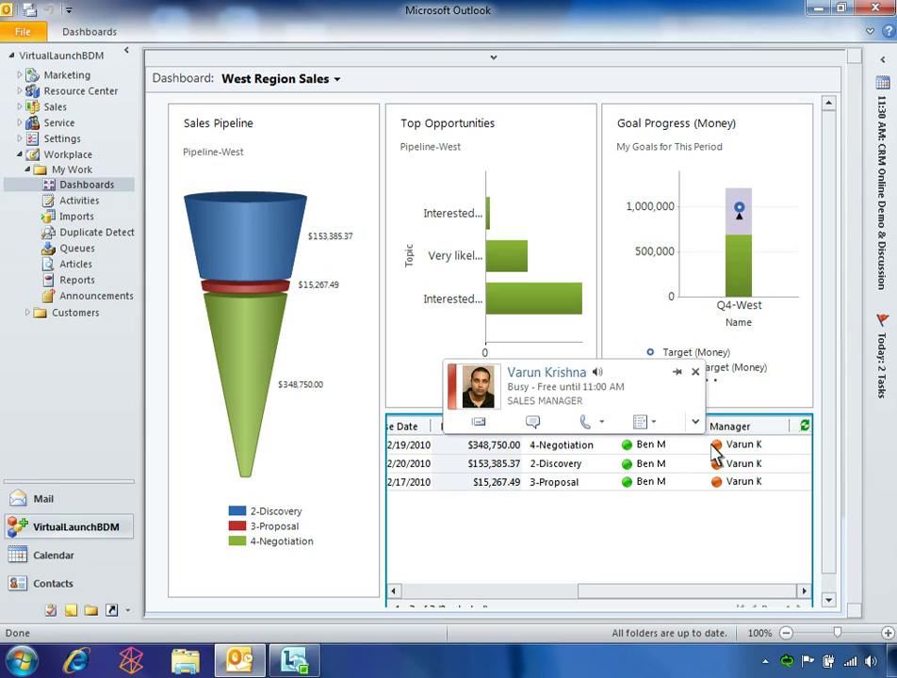
# - Send the sales manager the IM 'Urgent sales request - are you free for a quick call?'
pyautogui.click(534, 424)
pyautogui.write('Urgent sales request - are you free for a quick call?')
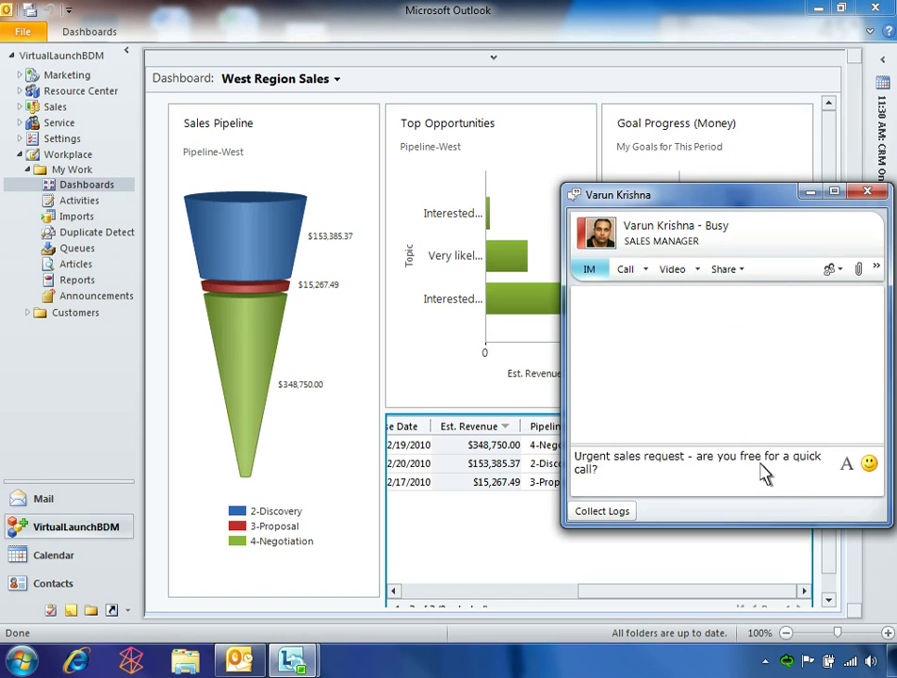
pyautogui.press('Return')
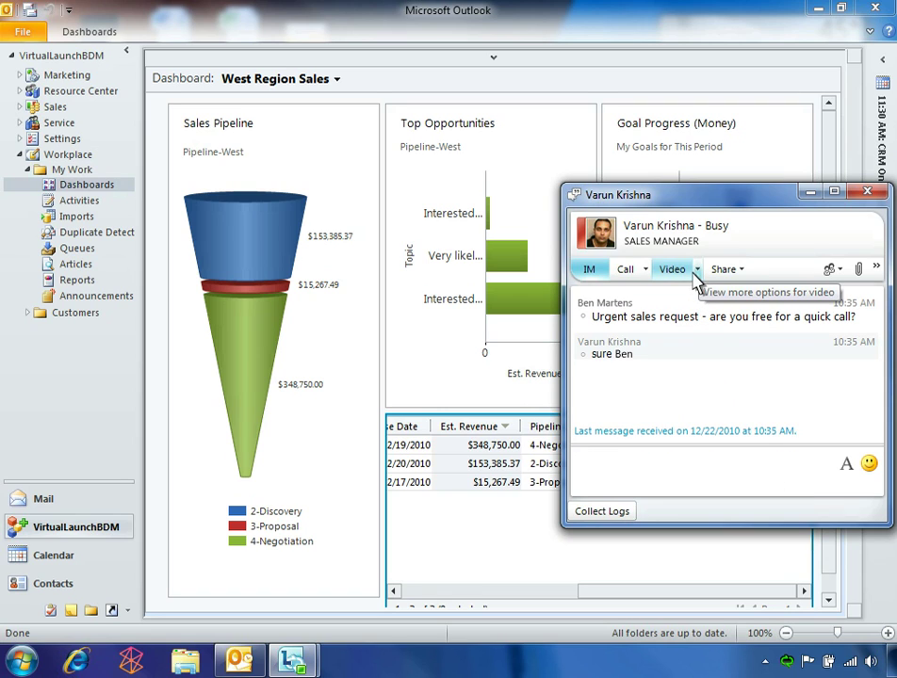
# - Start a video call with the sales manager and type thanks for the 10% discount approval
pyautogui.click(696, 270)
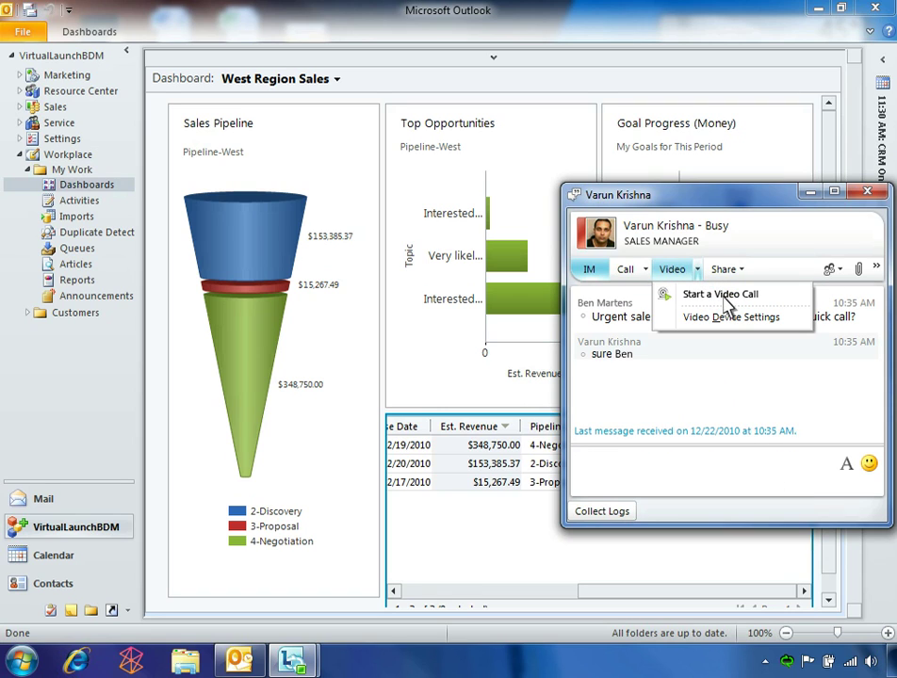
pyautogui.click(721, 294)
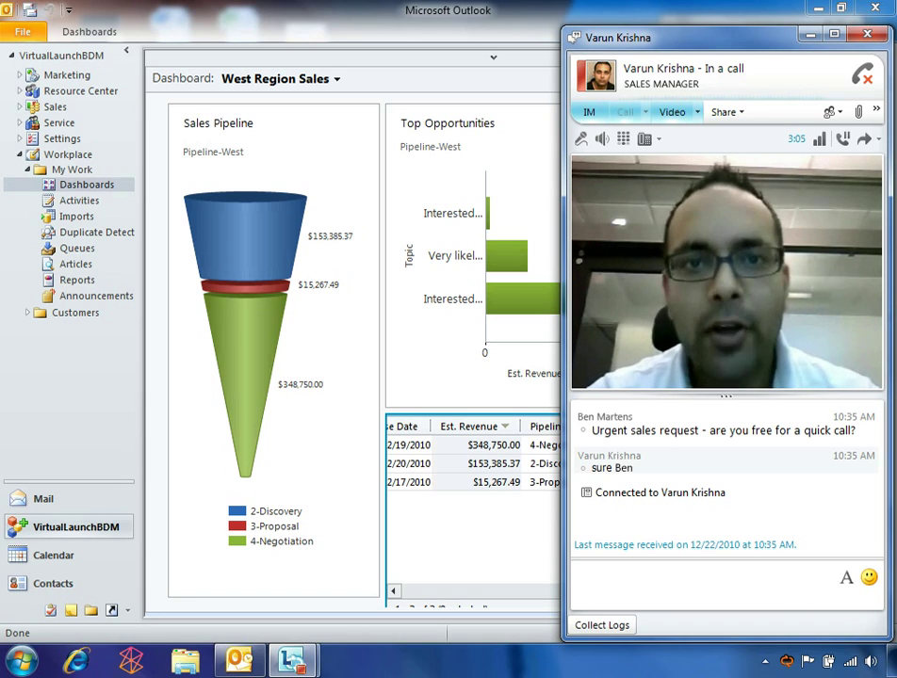
pyautogui.write('Thanks')
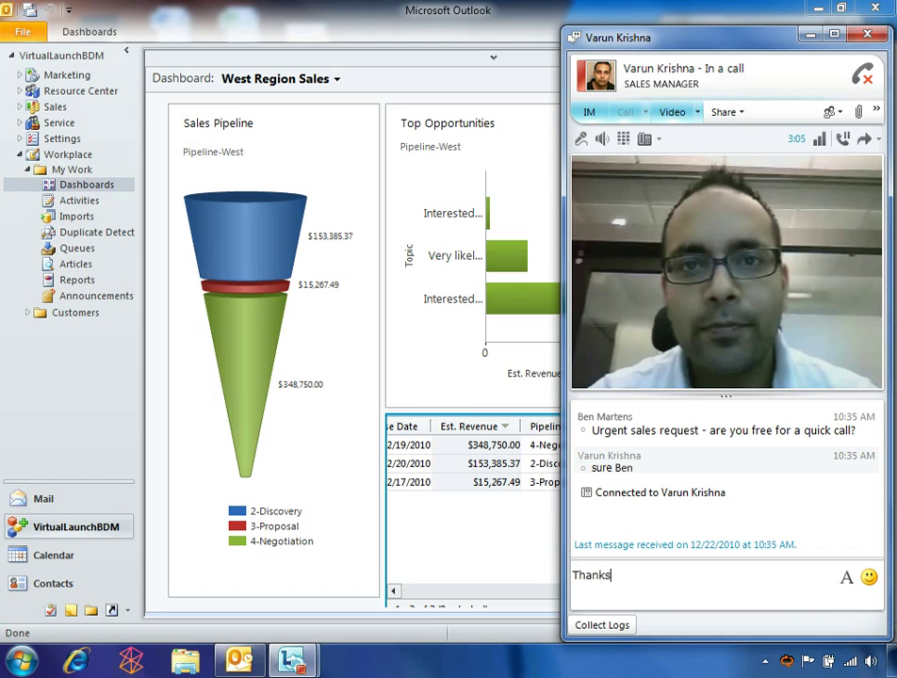
pyautogui.write(' for the 10% discount approval.  I will present it to the customer and close this out.')
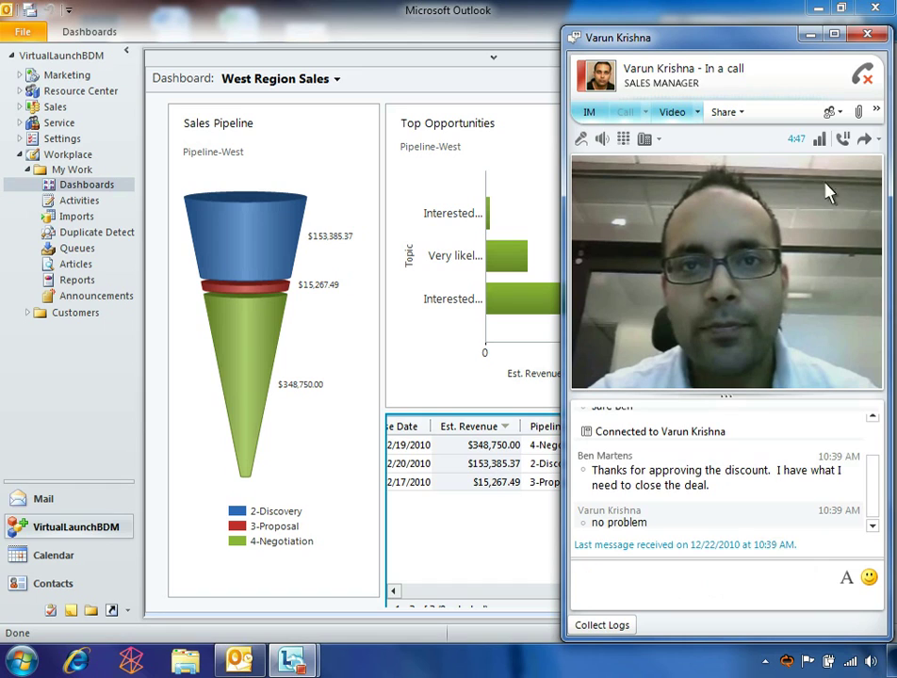
# - Close the Lync chat and open the Sales Process workflow job for the 15 Kits opportunity
pyautogui.click(867, 34)
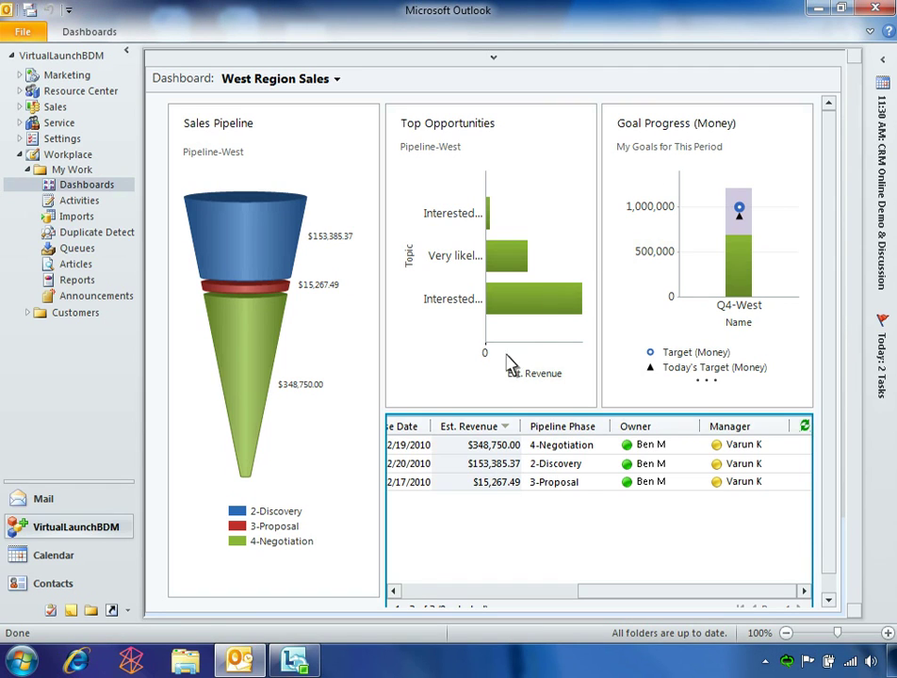
pyautogui.click(417, 592)
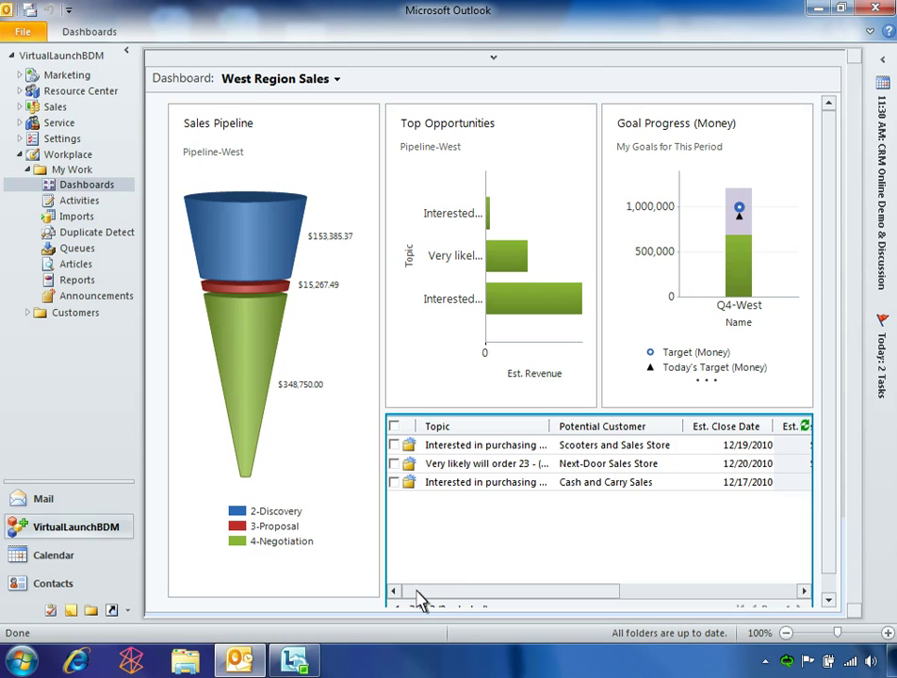
pyautogui.click(489, 446)
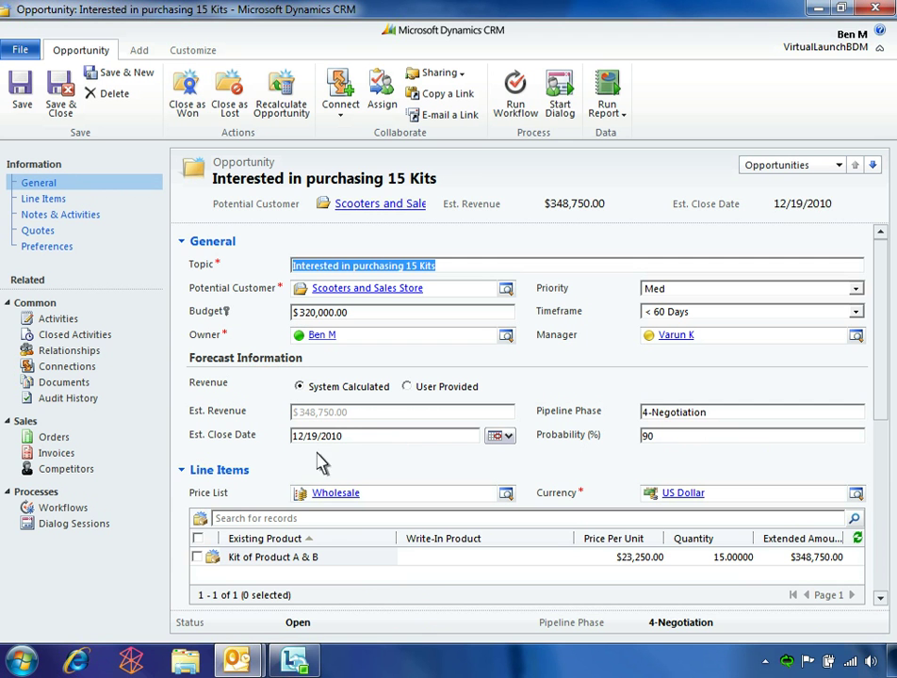
pyautogui.click(94, 513)
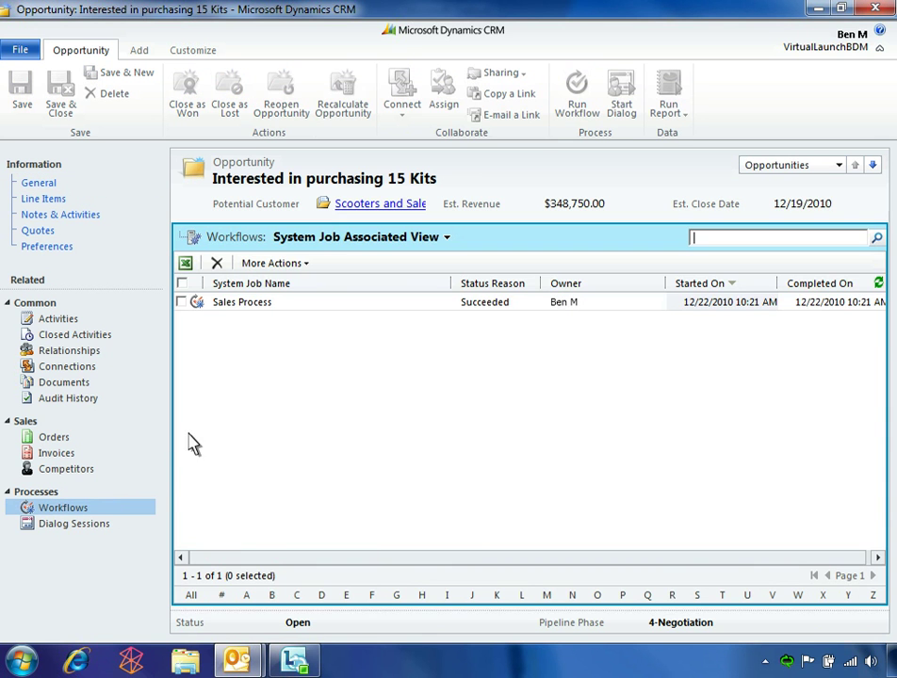
pyautogui.click(241, 306)
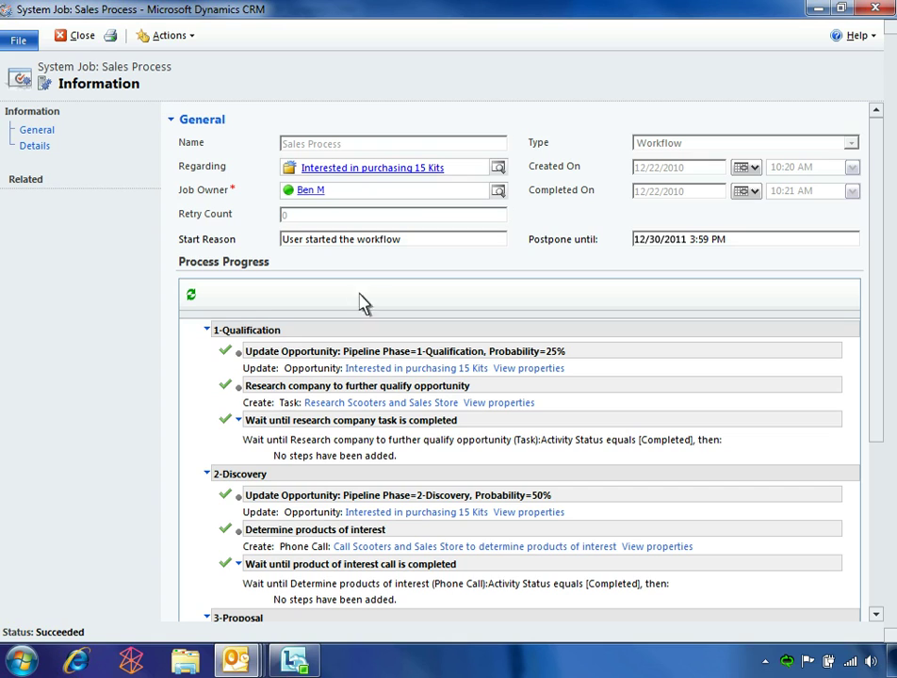
# - Close the job window and open the opportunity's active quote, totaling $348,750.00
pyautogui.click(874, 9)
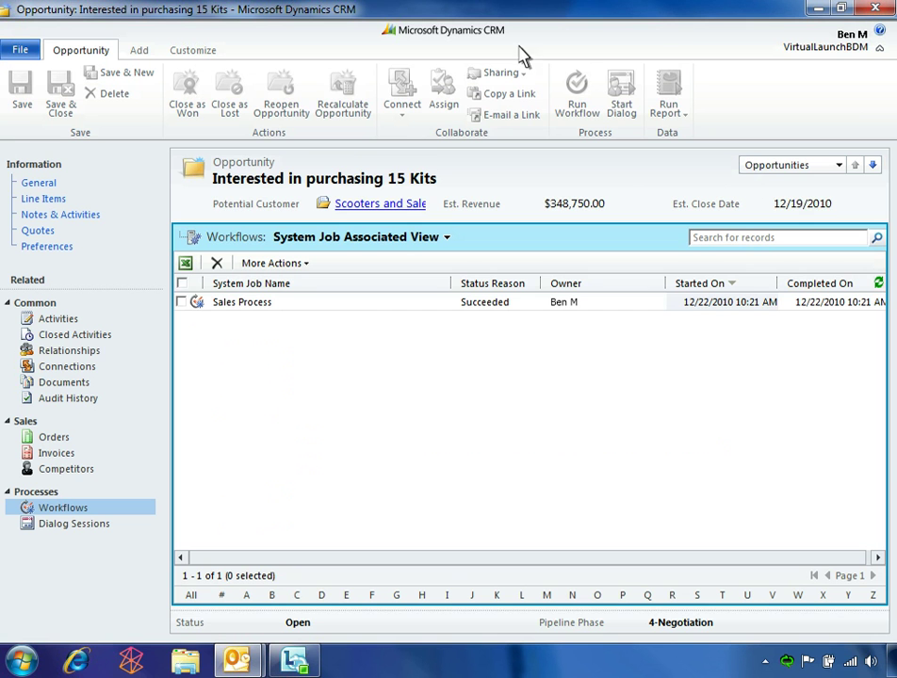
pyautogui.click(71, 191)
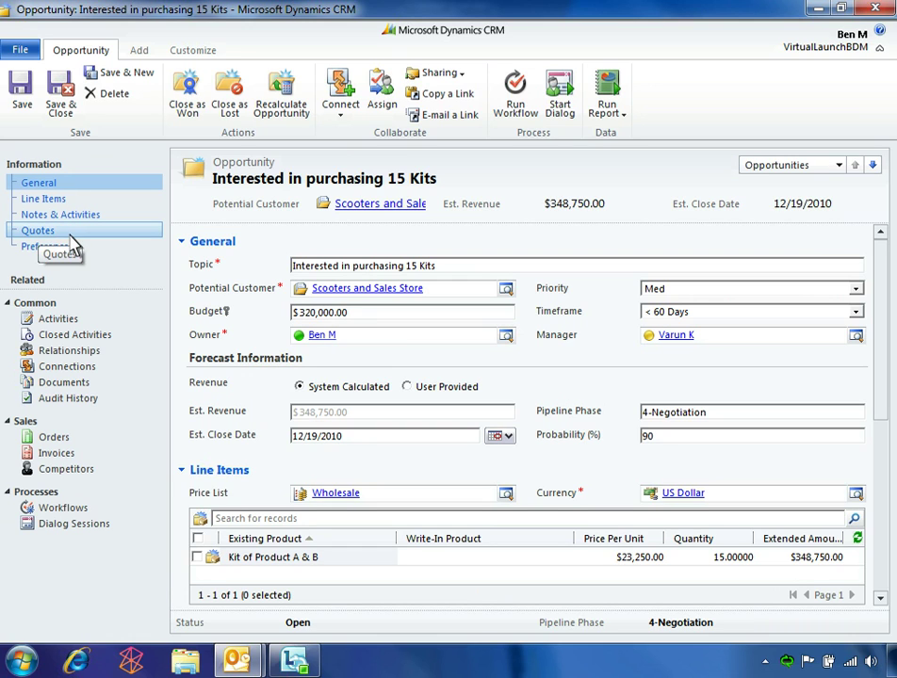
pyautogui.click(69, 236)
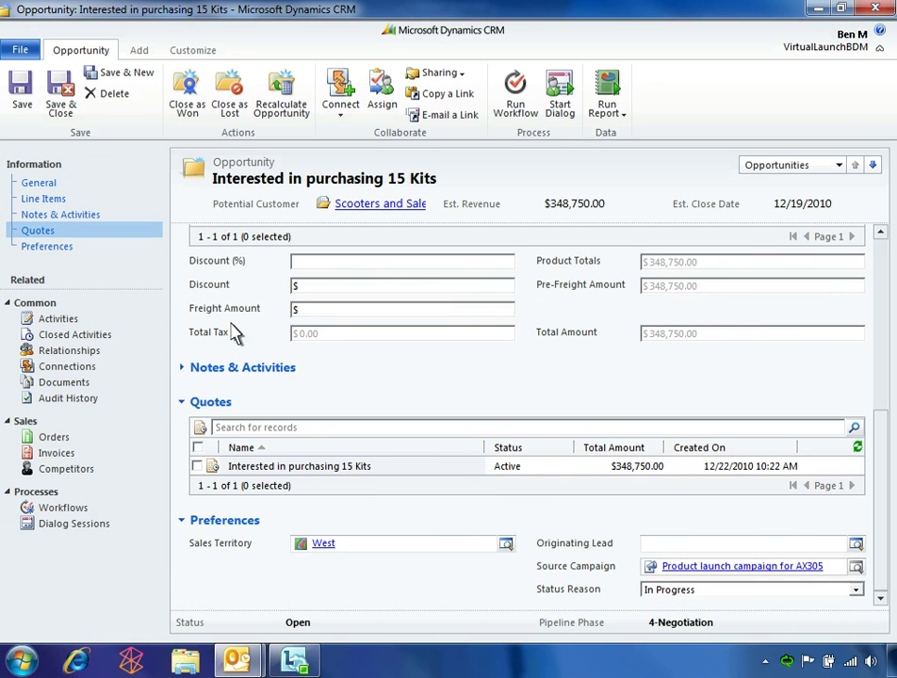
pyautogui.click(318, 468)
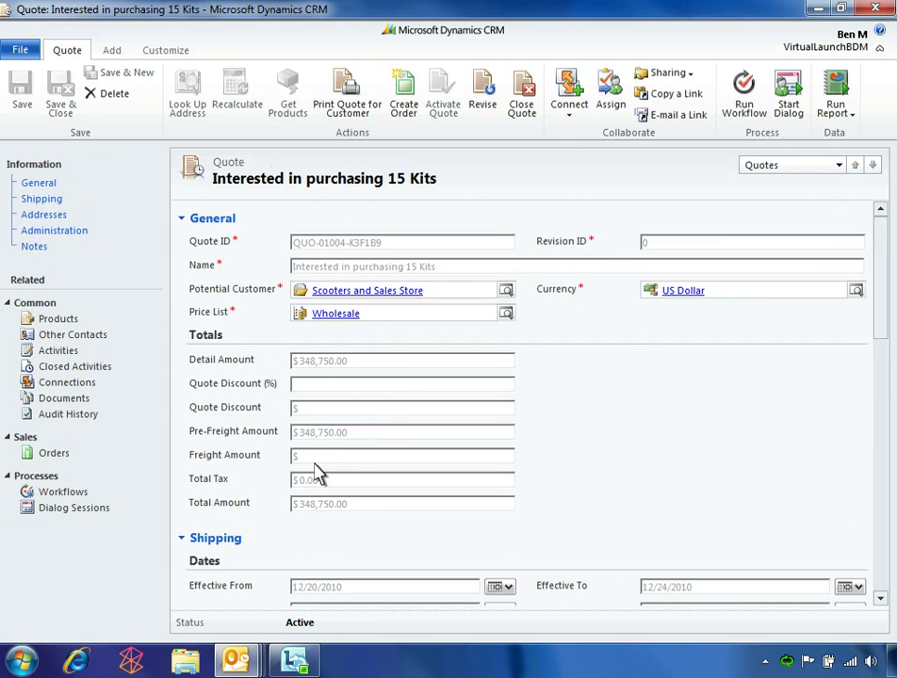
# - Revise the quote with a 10.00% quote discount and activate it, totaling $313,875.00
pyautogui.click(483, 92)
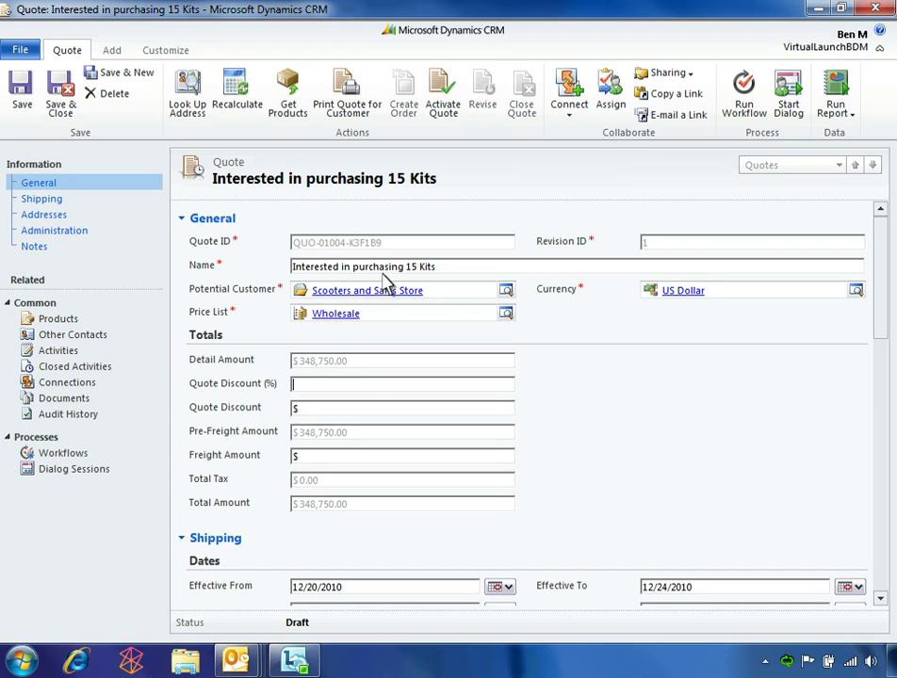
pyautogui.click(364, 385)
pyautogui.write('10.00')
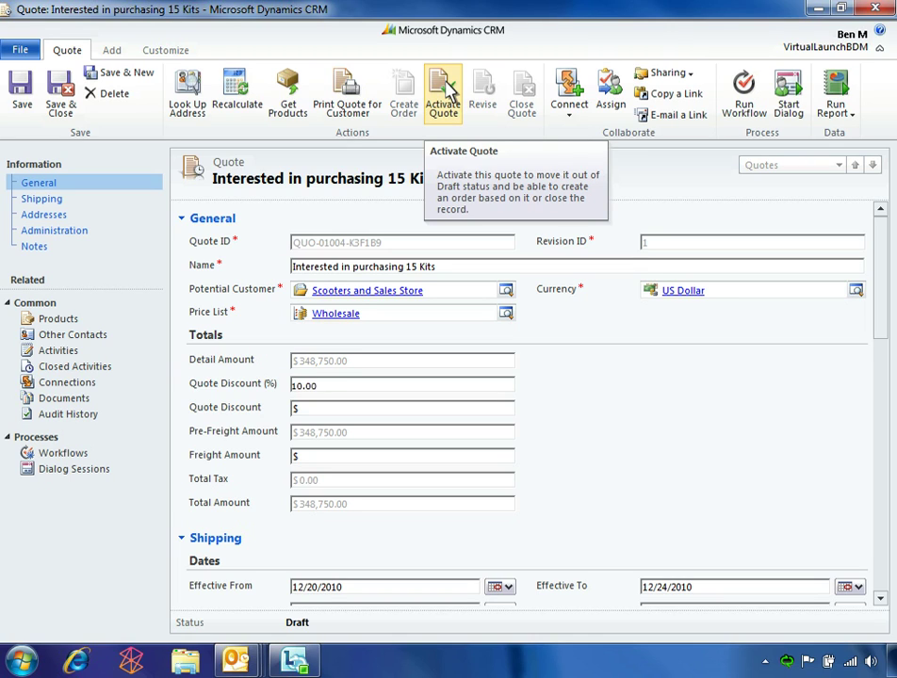
pyautogui.click(445, 94)
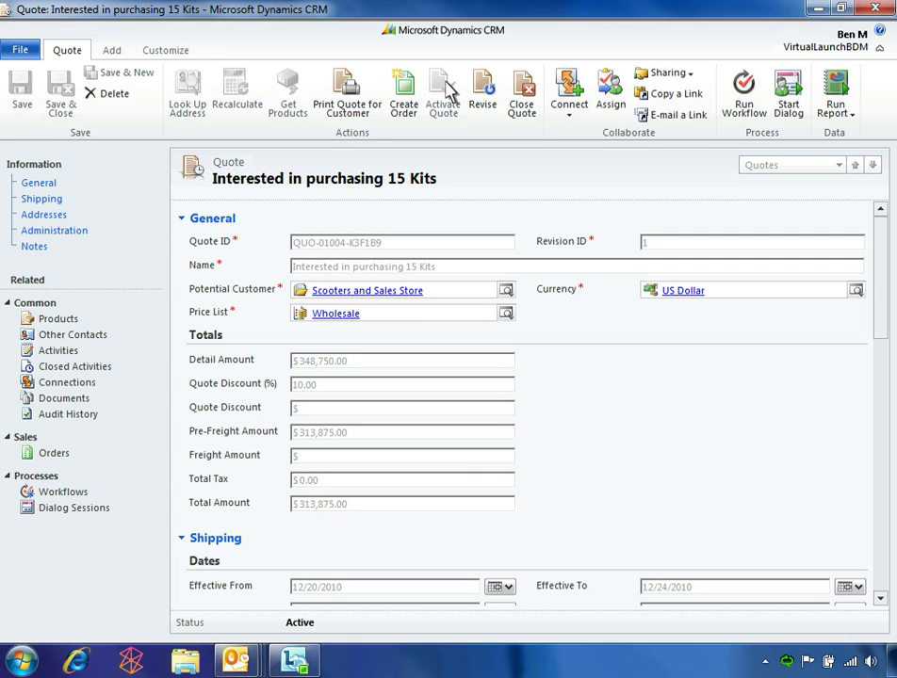
# - Launch the quote's Word mail merge with the personal Customized Quote template
pyautogui.click(349, 94)
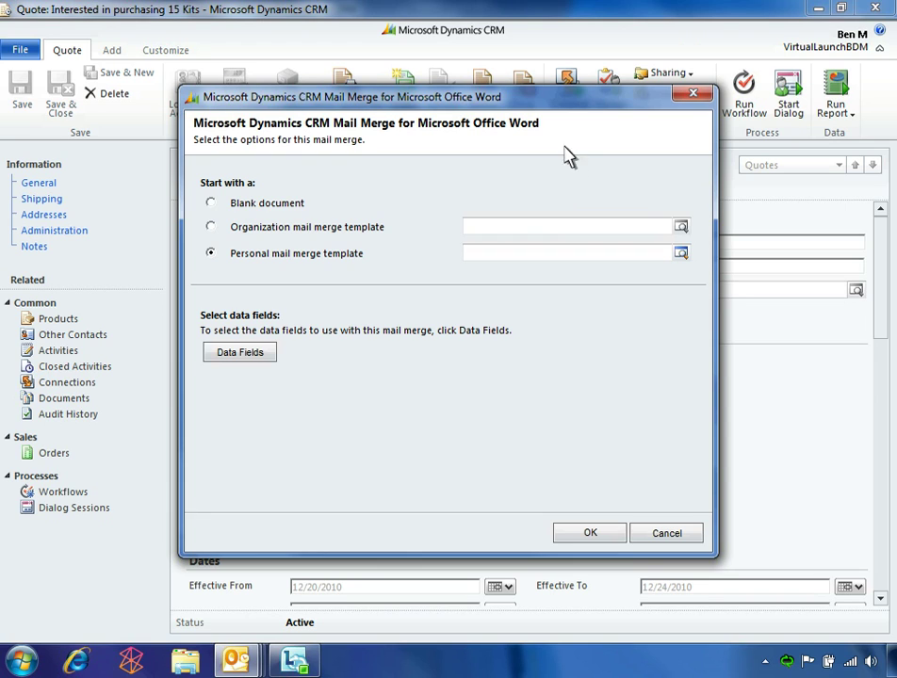
pyautogui.click(681, 254)
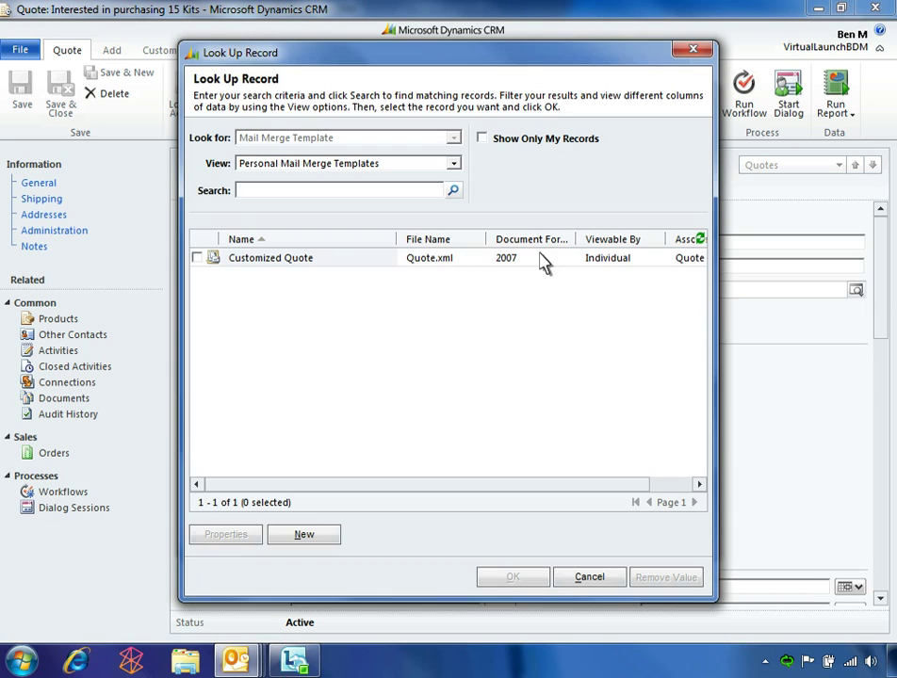
pyautogui.doubleClick(280, 260)
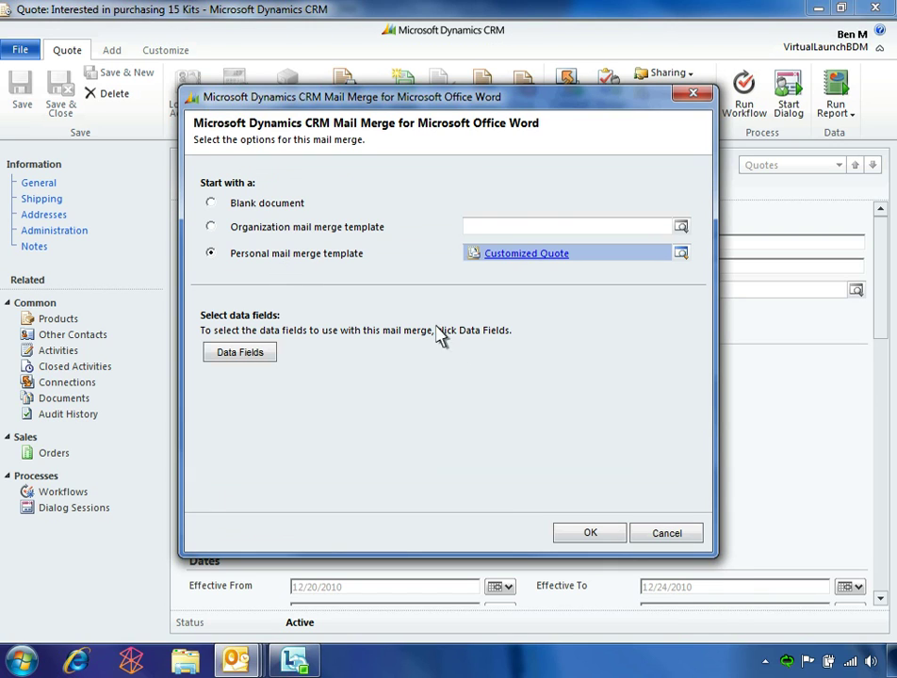
pyautogui.click(590, 534)
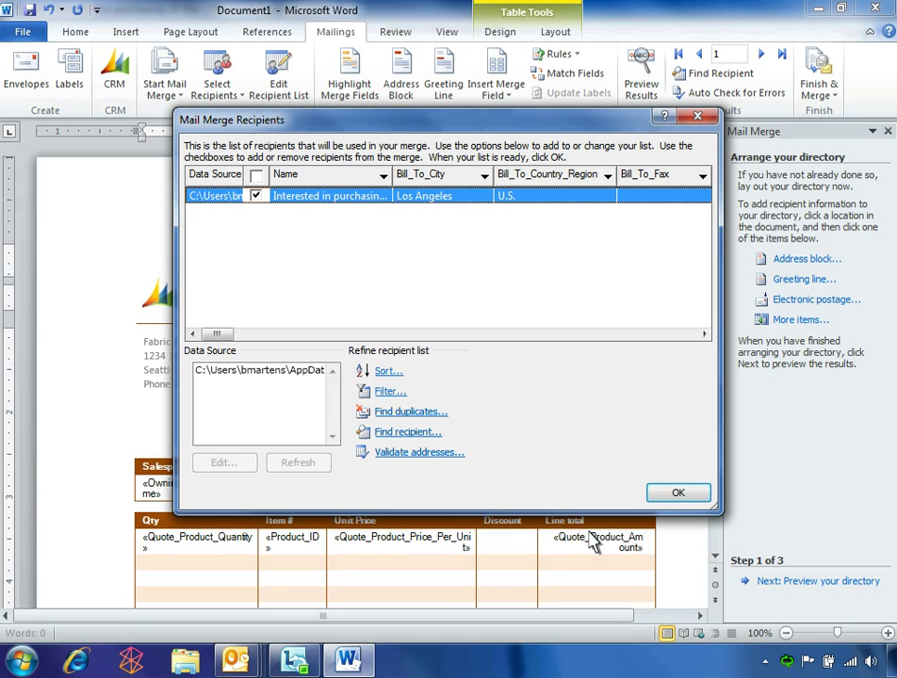
# - Merge all quote records into the new document Directory1 and show its file information
pyautogui.click(678, 496)
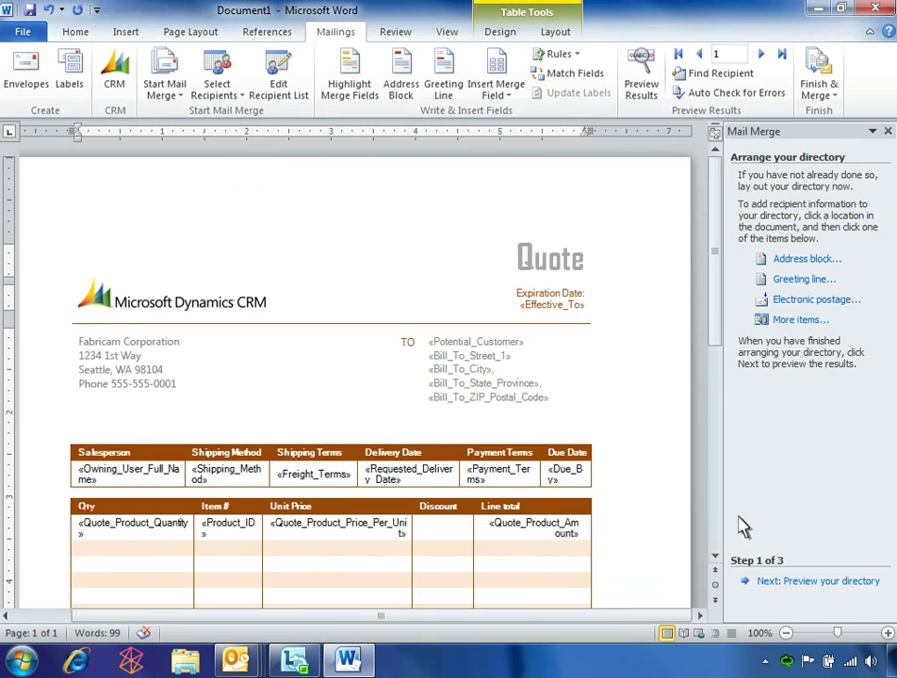
pyautogui.click(792, 582)
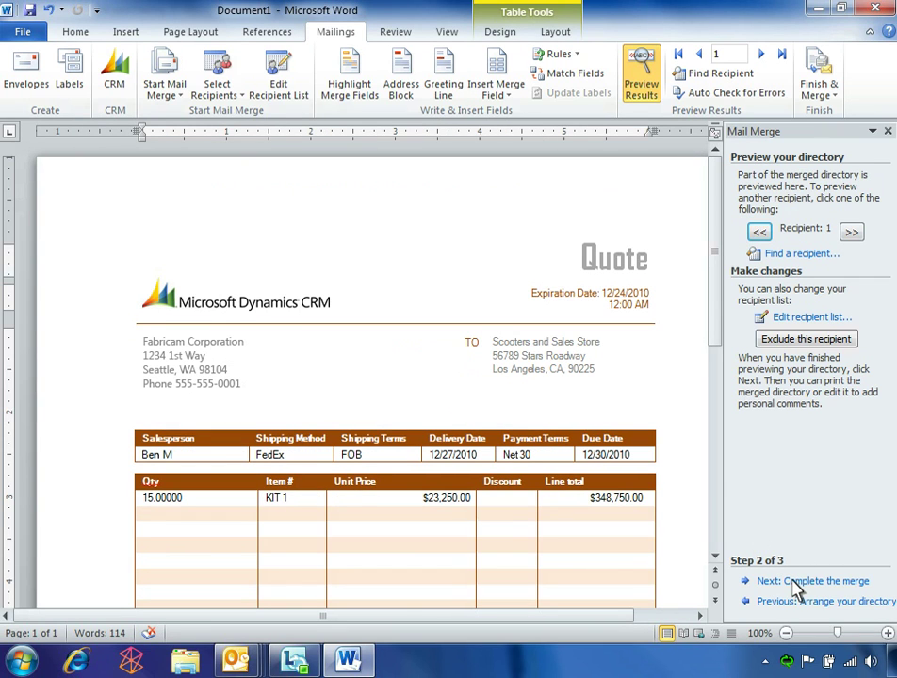
pyautogui.click(796, 584)
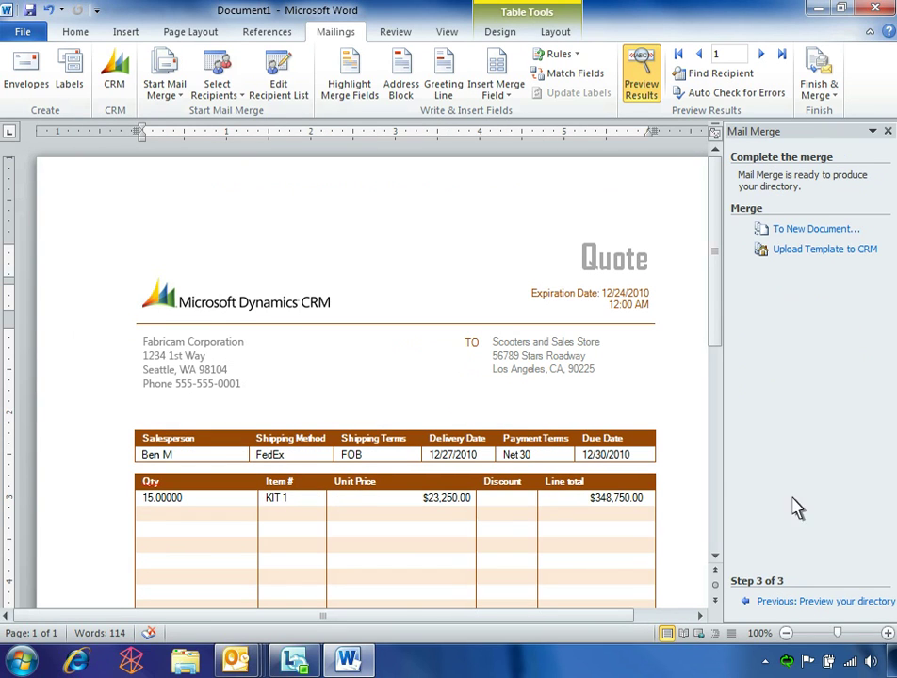
pyautogui.click(795, 236)
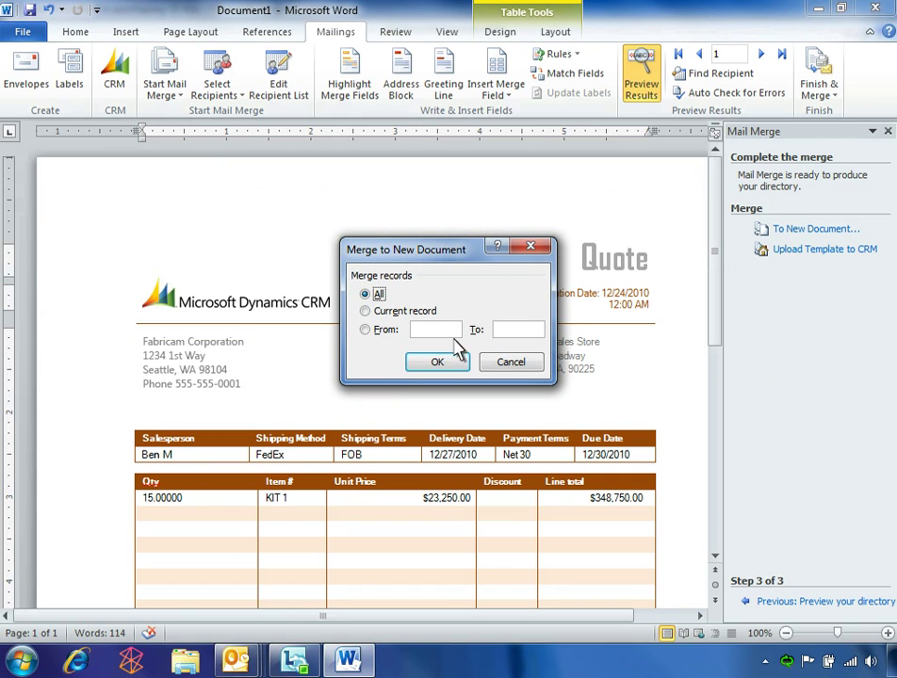
pyautogui.click(437, 366)
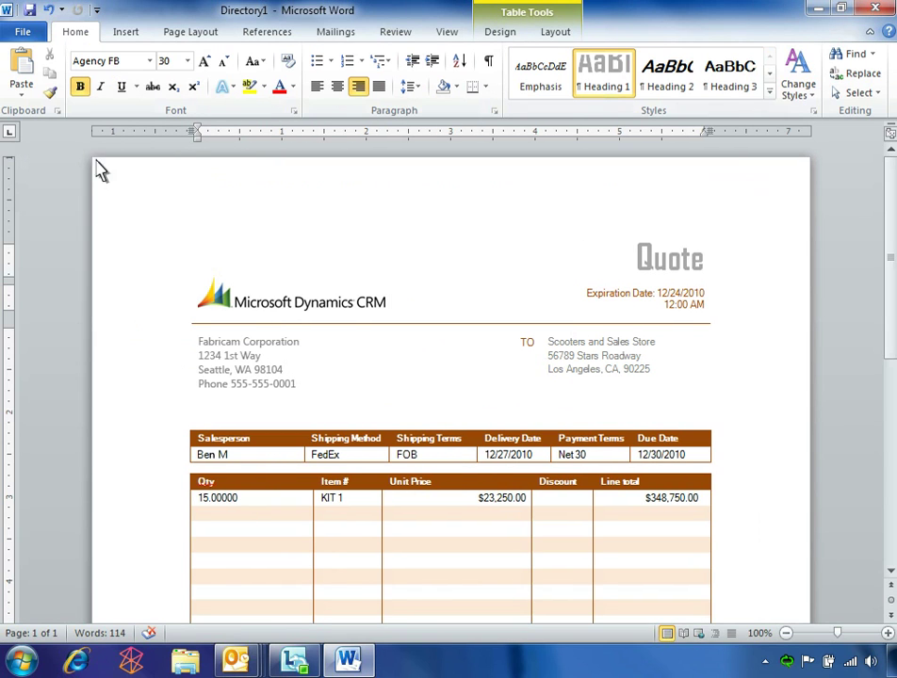
pyautogui.click(23, 33)
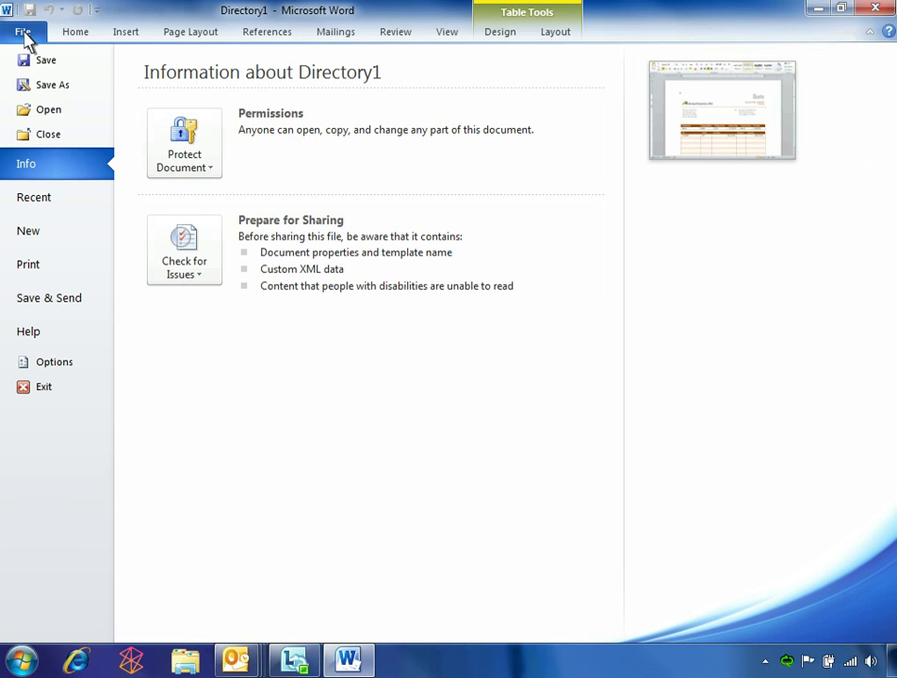
# - Save the merged quote as 'Quote - Revised' in the 15 Kits SharePoint folder and close Word
pyautogui.click(80, 299)
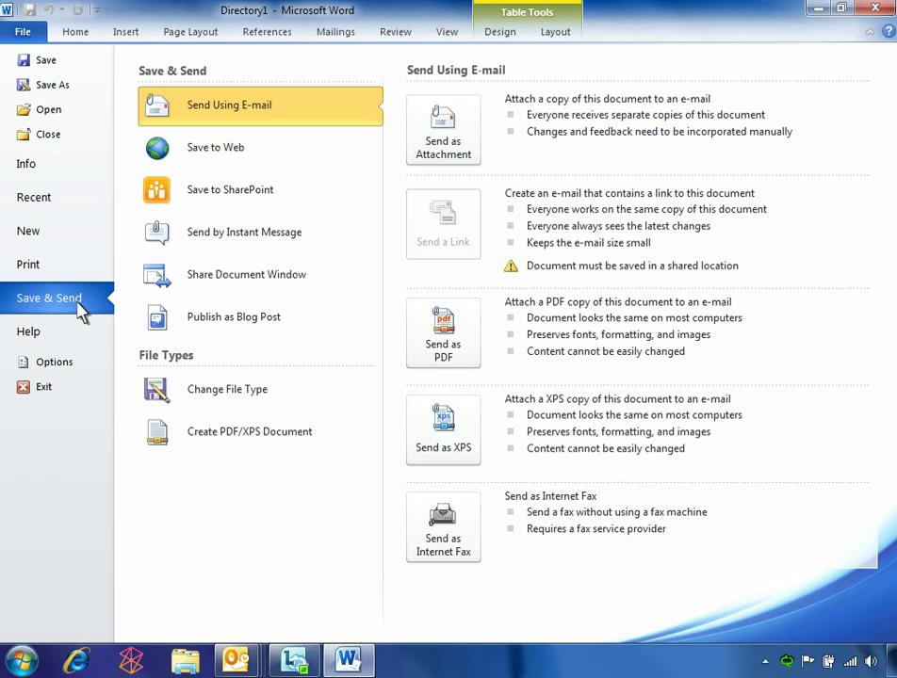
pyautogui.click(311, 205)
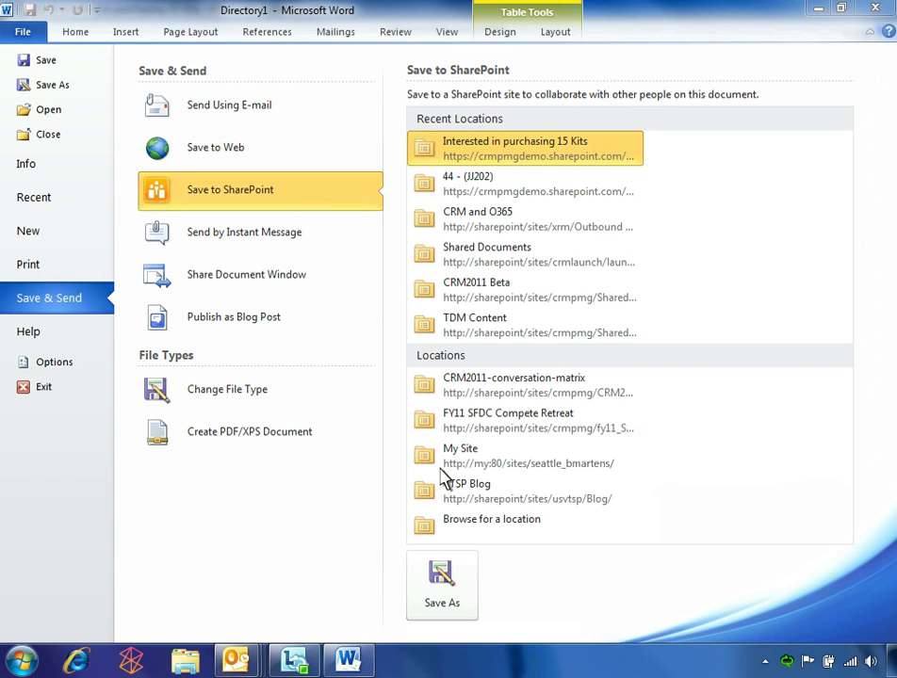
pyautogui.click(442, 584)
pyautogui.write('- Revised')
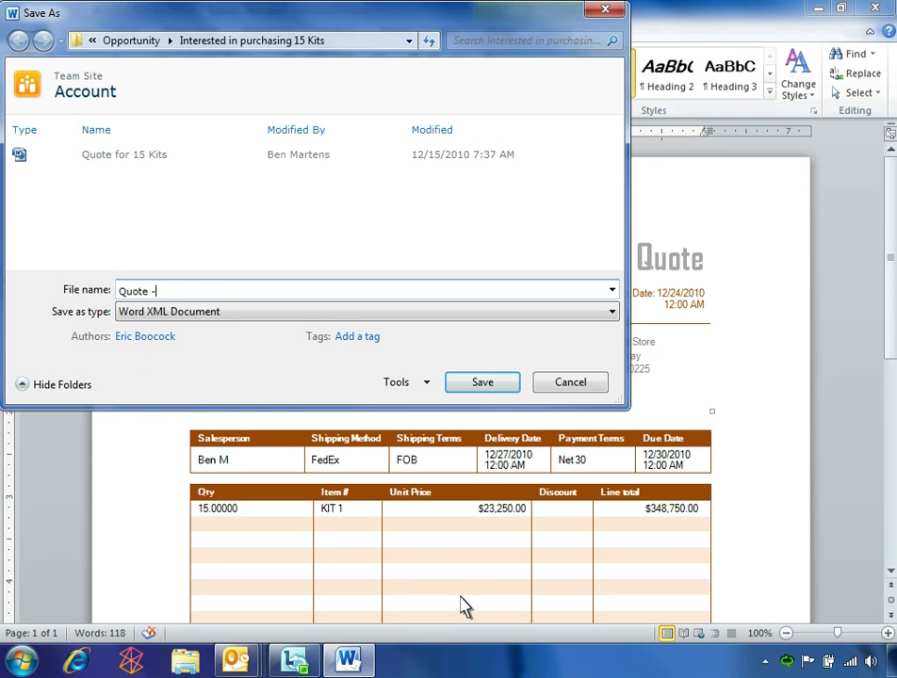
pyautogui.click(481, 384)
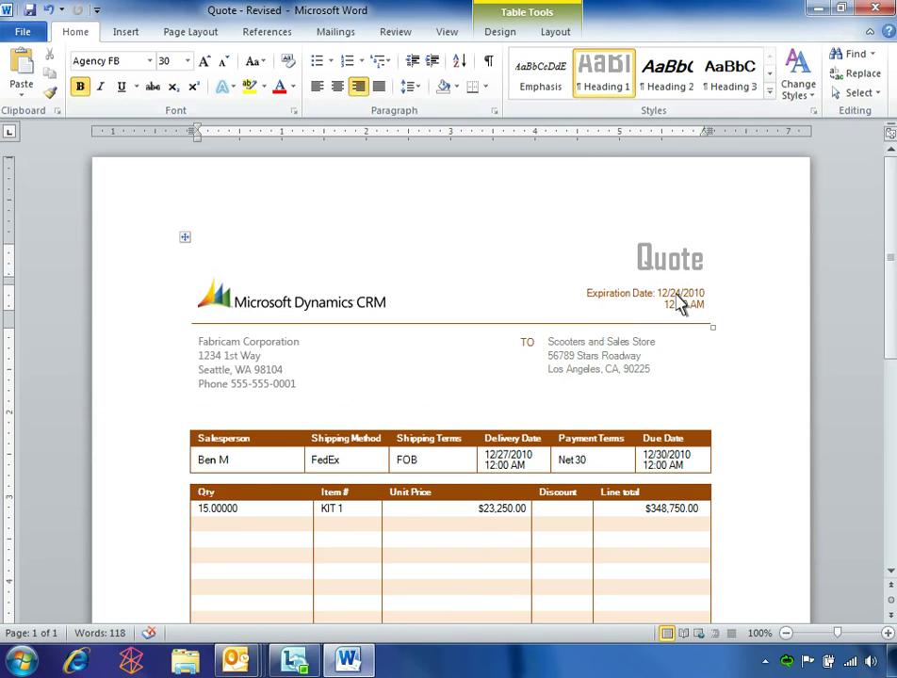
pyautogui.click(875, 11)
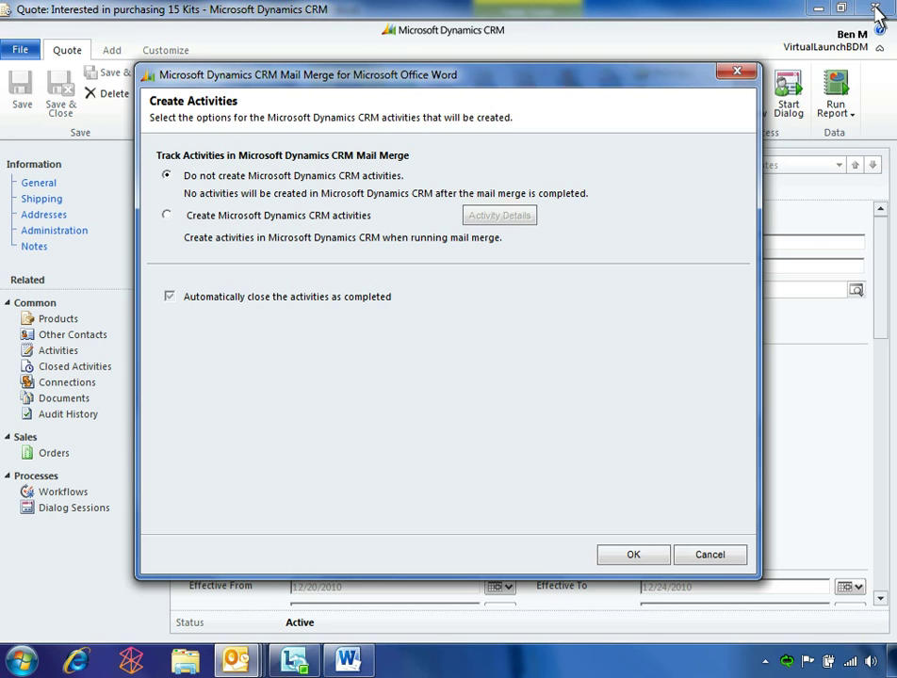
# - Create CRM activities for the mail merge and dismiss the success message
pyautogui.click(167, 215)
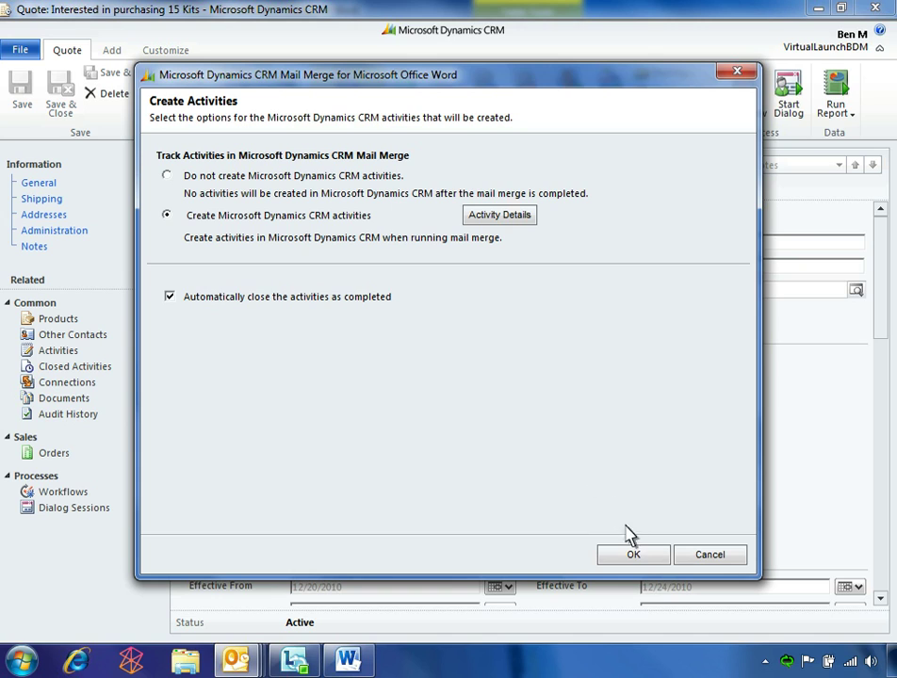
pyautogui.click(636, 558)
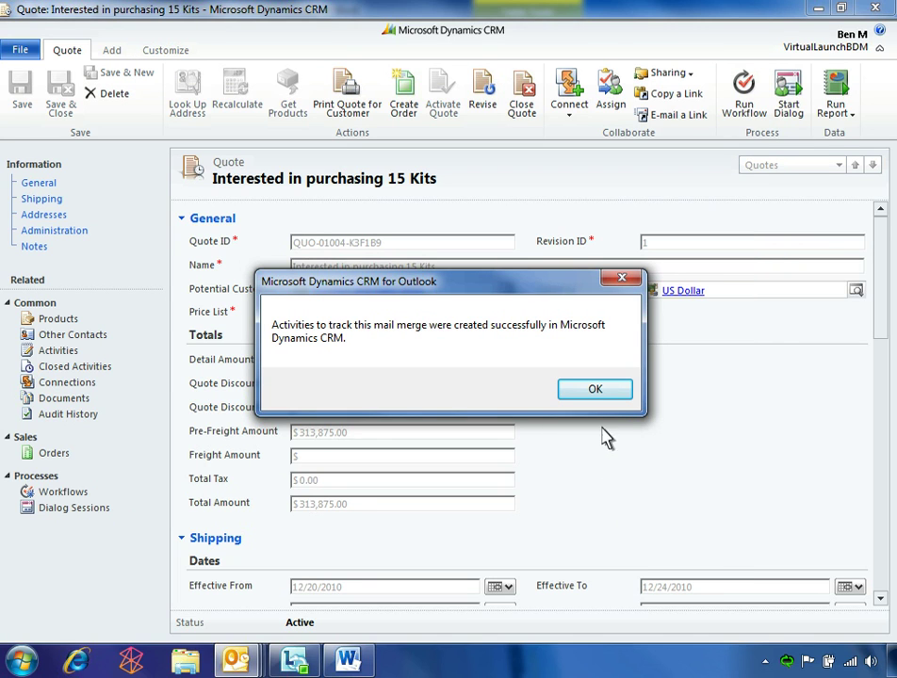
pyautogui.click(596, 390)
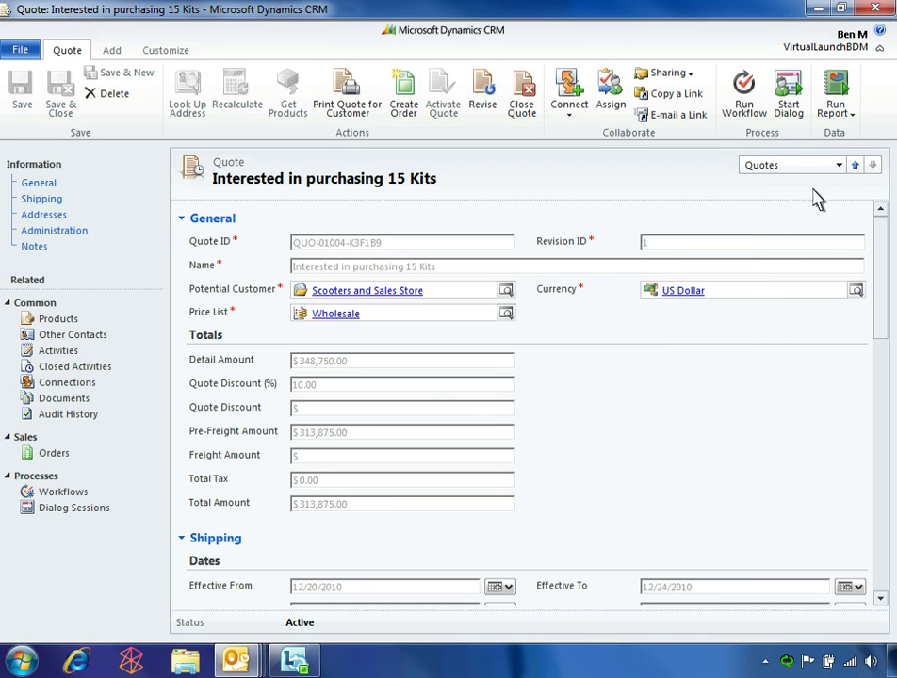
# - Confirm Quote - Revised is in the opportunity's SharePoint documents, then list its quotes: original Closed, $313,875.00 revision Active
pyautogui.click(876, 10)
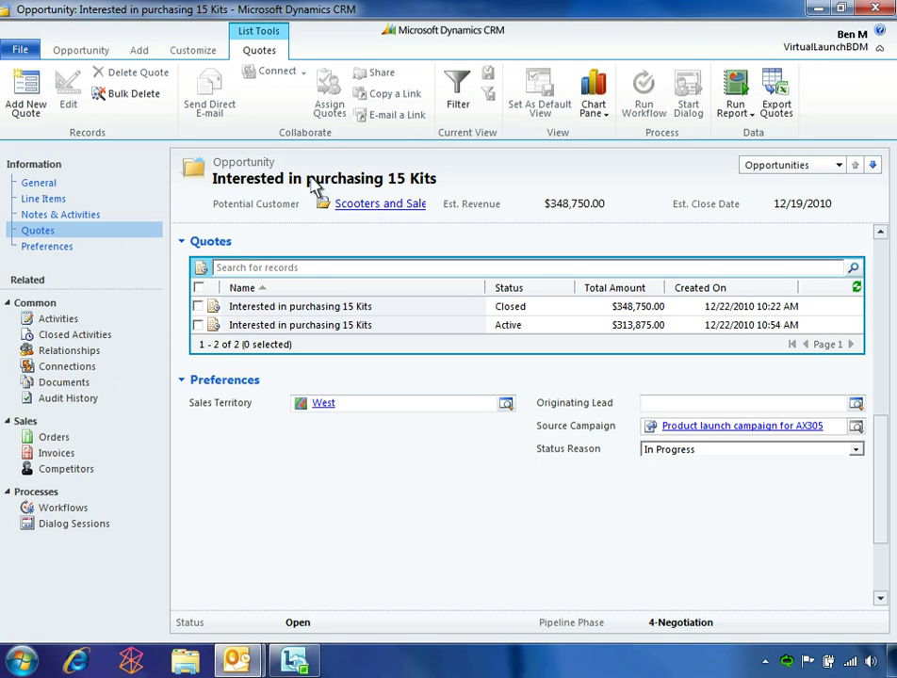
pyautogui.click(83, 386)
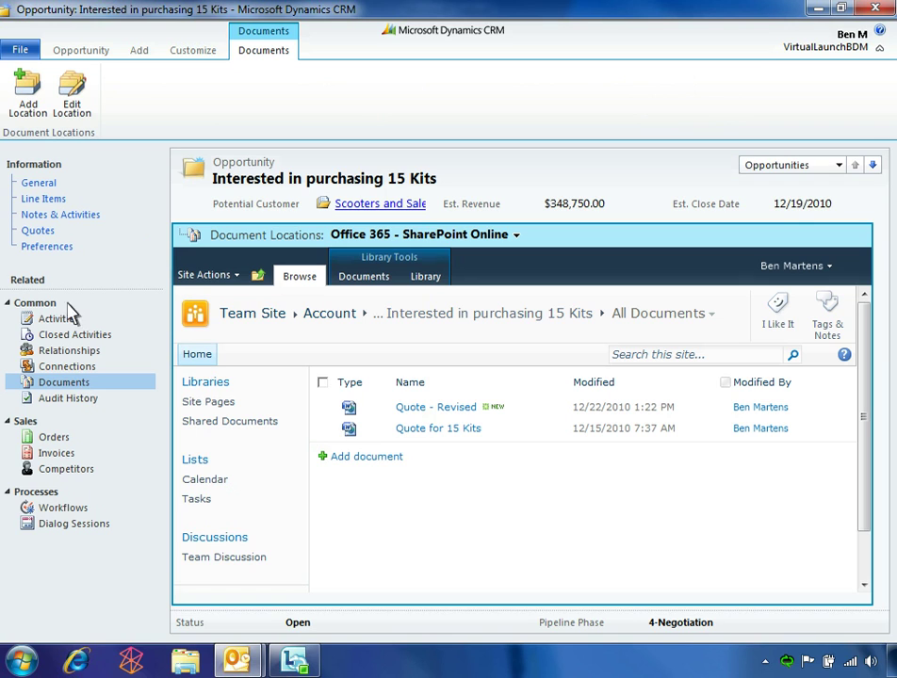
pyautogui.click(63, 236)
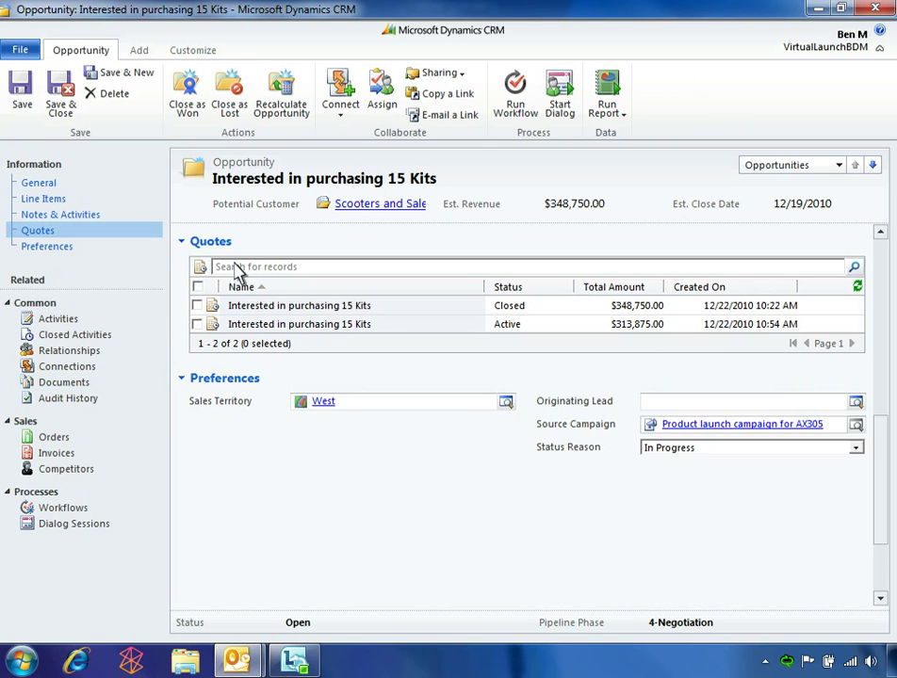
# - Create an order from the active $313,875.00 quote, marking it won and closing the opportunity
pyautogui.click(356, 326)
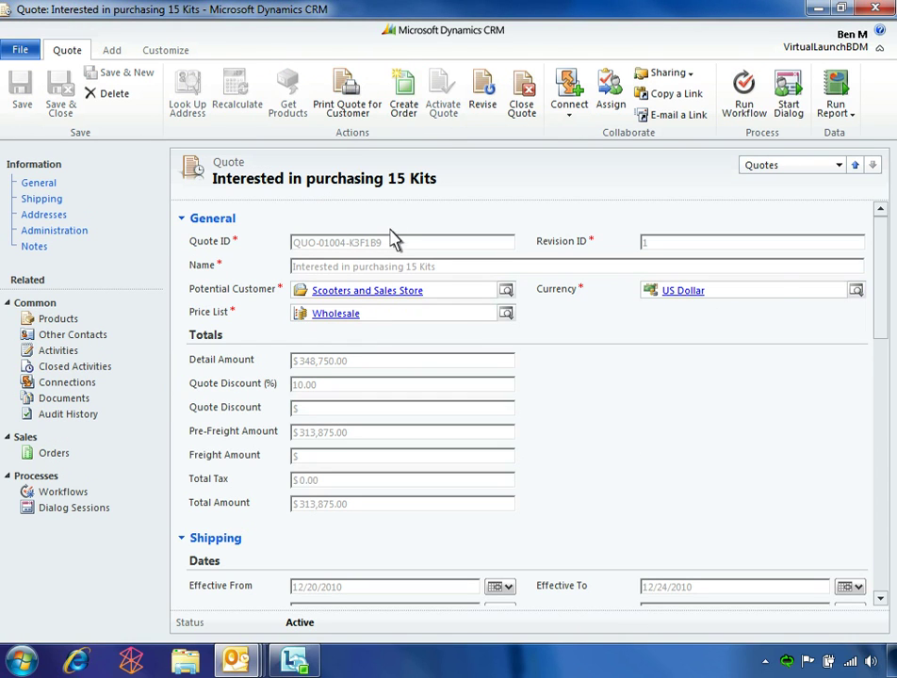
pyautogui.click(408, 102)
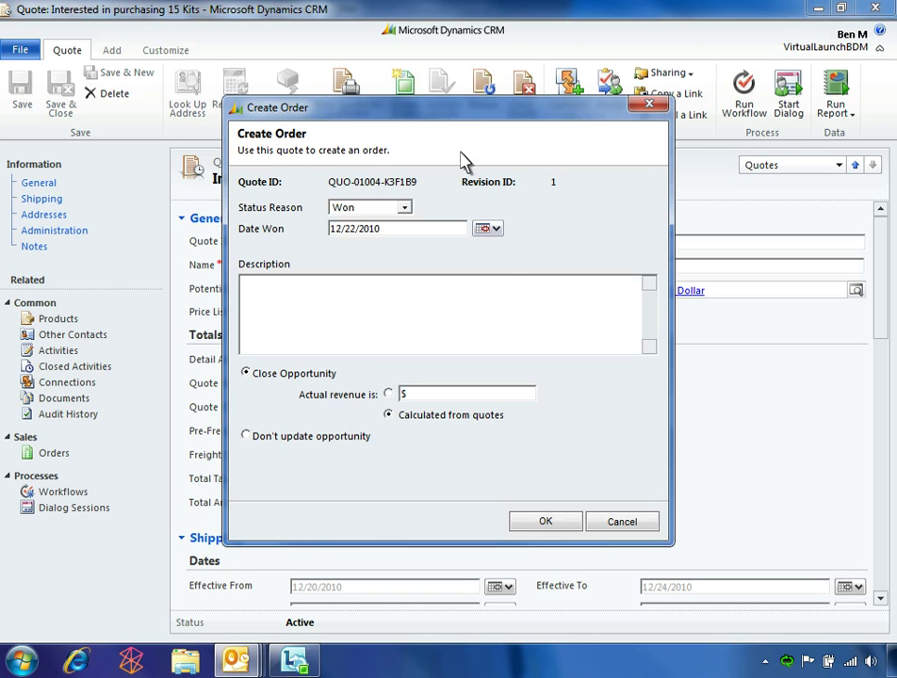
pyautogui.click(547, 522)
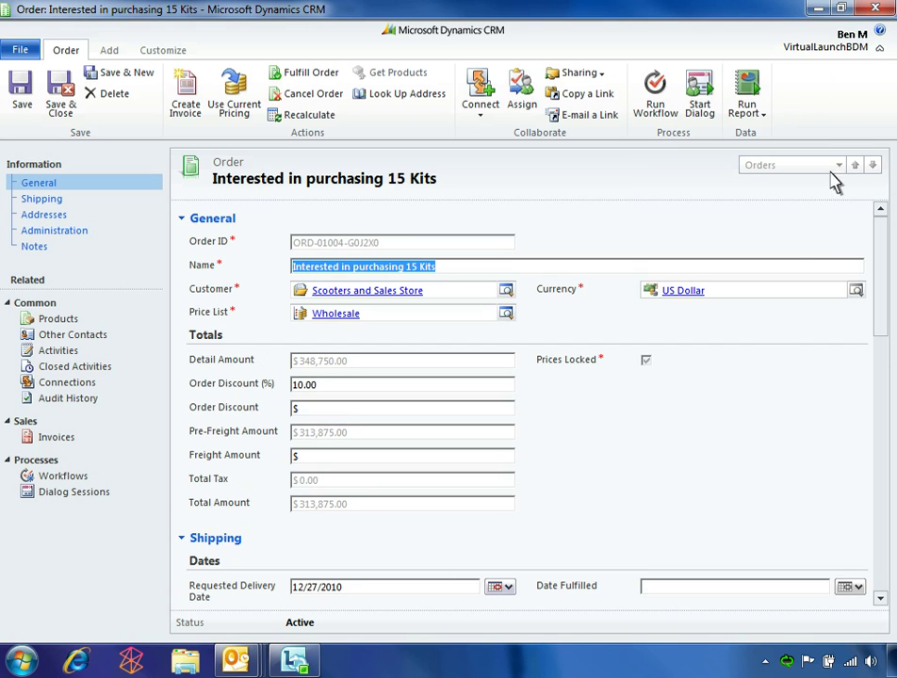
# - Close the order and check the dashboard's Q4-West actual reads $1,000,766.09, meeting target
pyautogui.click(875, 13)
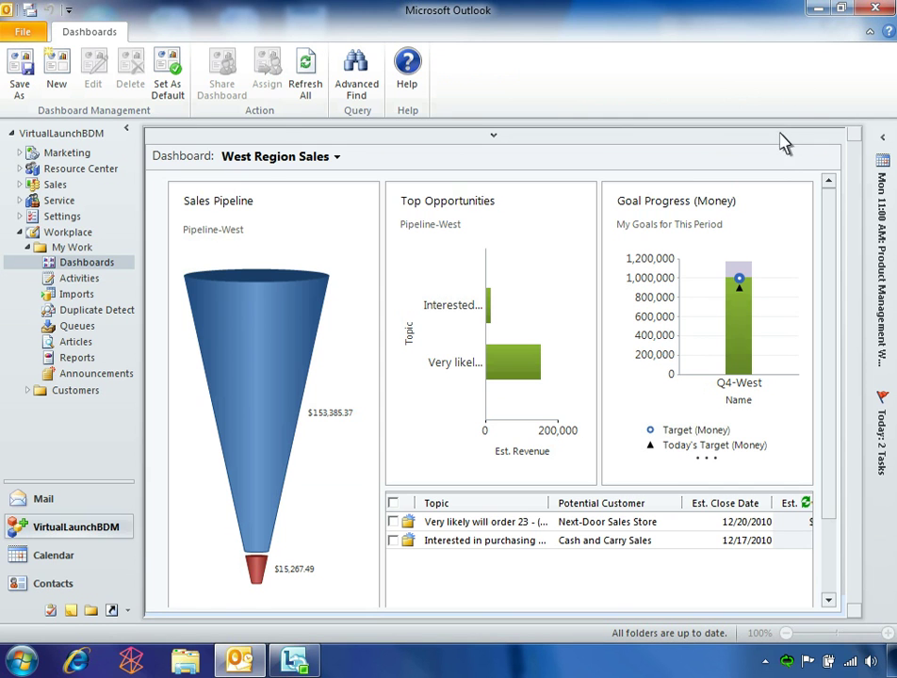
pyautogui.moveTo(740, 318)
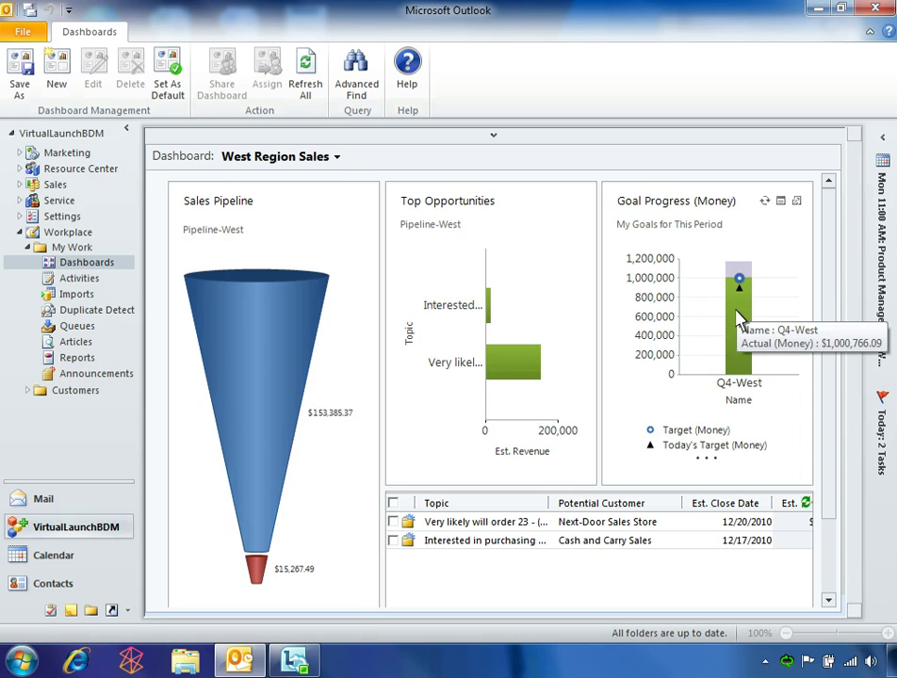